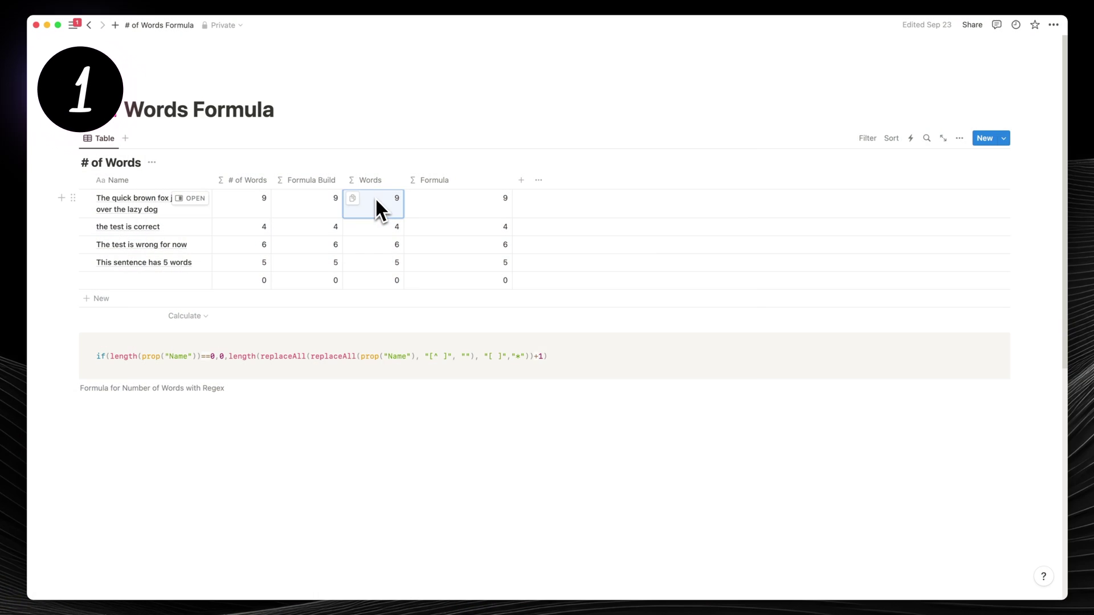
Build the Formula column formula from the Name property, browsing the function list after typing a dot
left_click(375, 197)
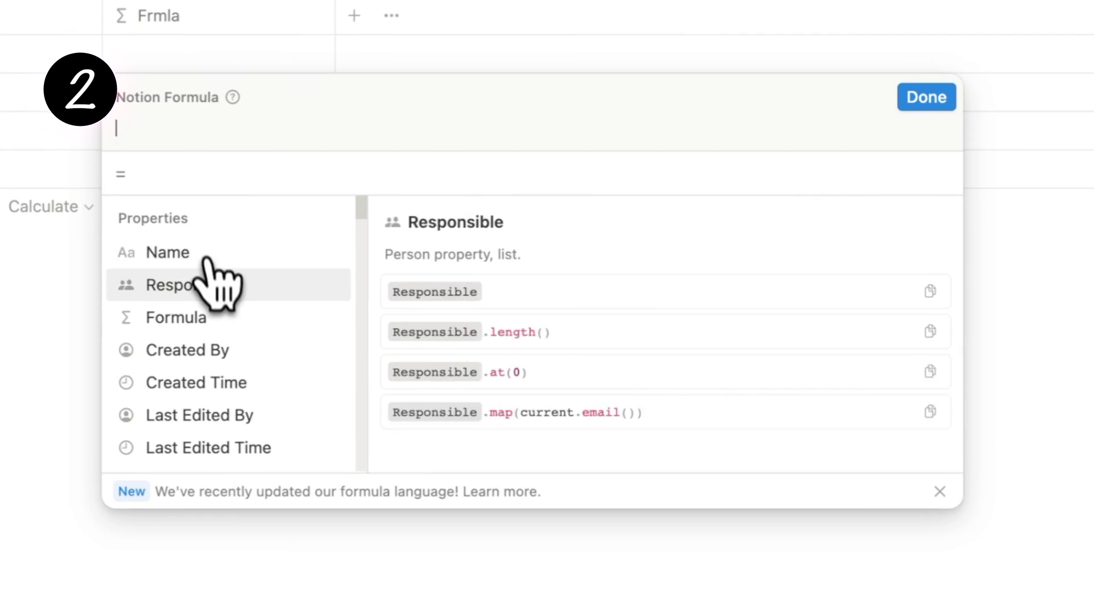
left_click(208, 254)
type(".")
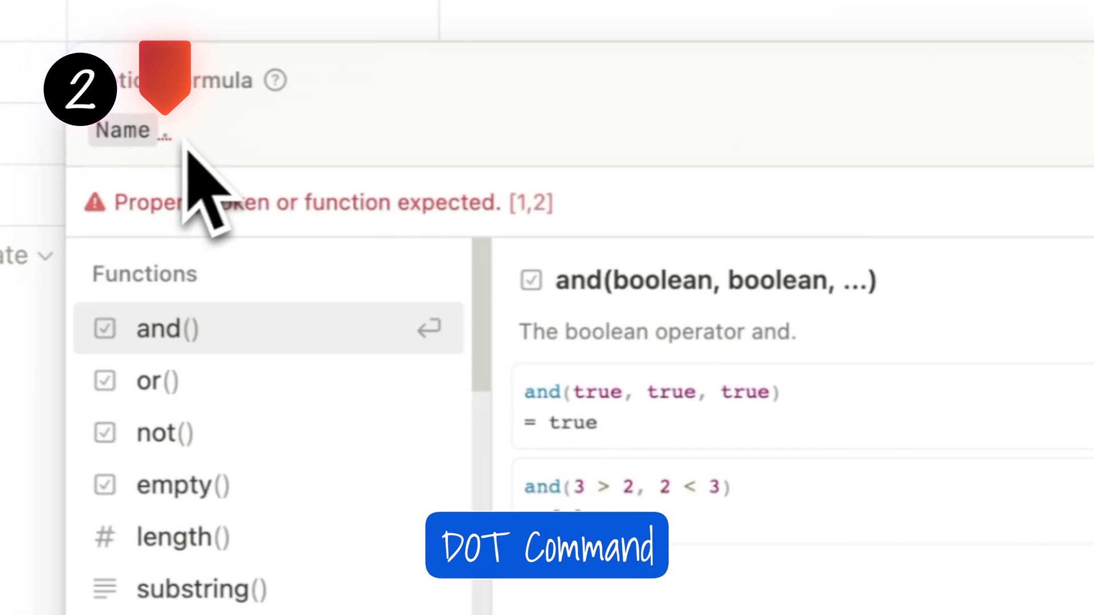
scroll(196, 415, "down", 10)
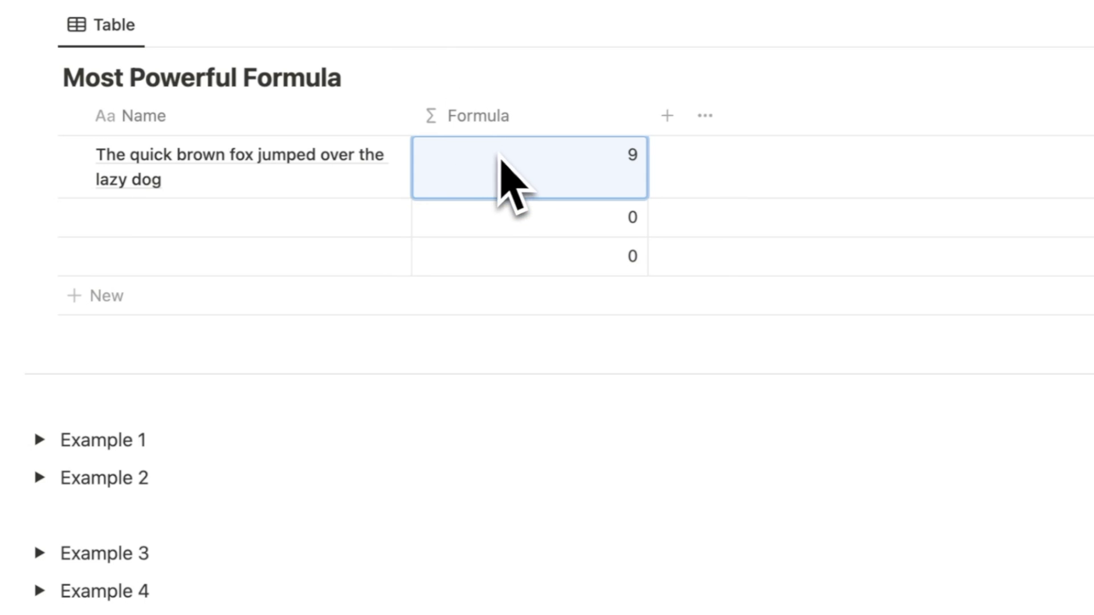
Open the Name.split().length() formula and split it across lines, with length() on its own line
left_click(521, 171)
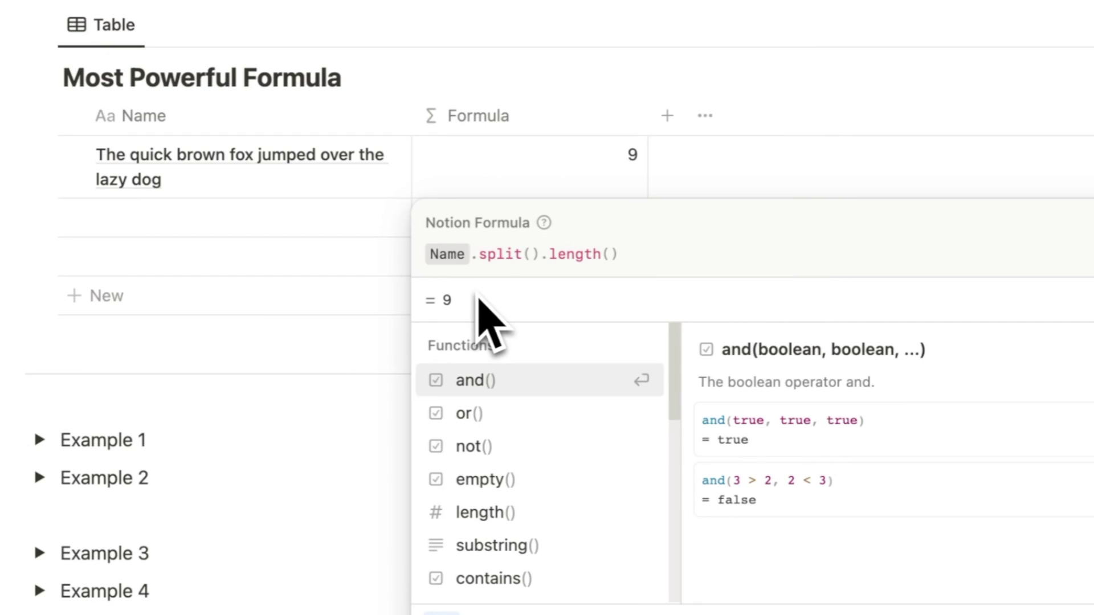
key("shift+Return")
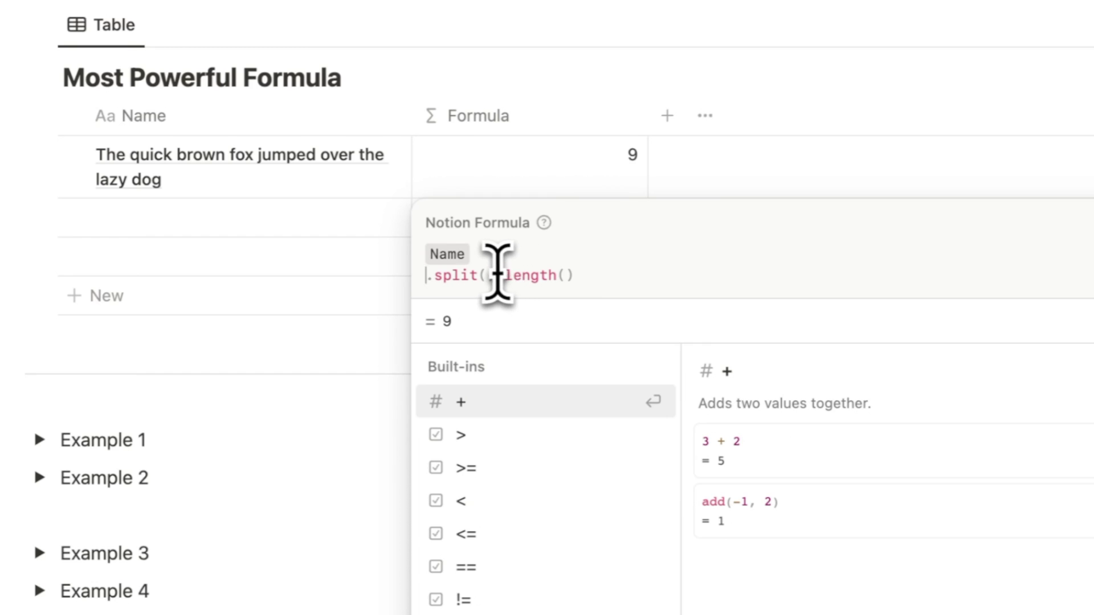
left_click(497, 275)
key("shift+Return")
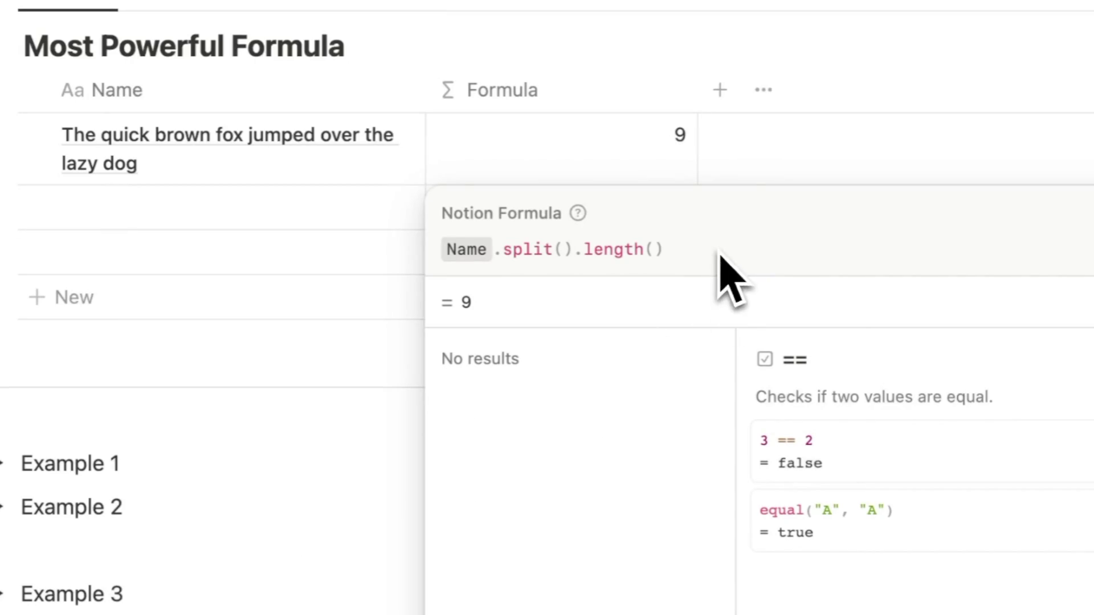
Replace length() with first() so the formula returns "The", then browse the functions after a dot
key("BackSpace")
key("BackSpace")
key("BackSpace")
key("BackSpace")
key("BackSpace")
key("BackSpace")
key("BackSpace")
key("BackSpace")
type("first()")
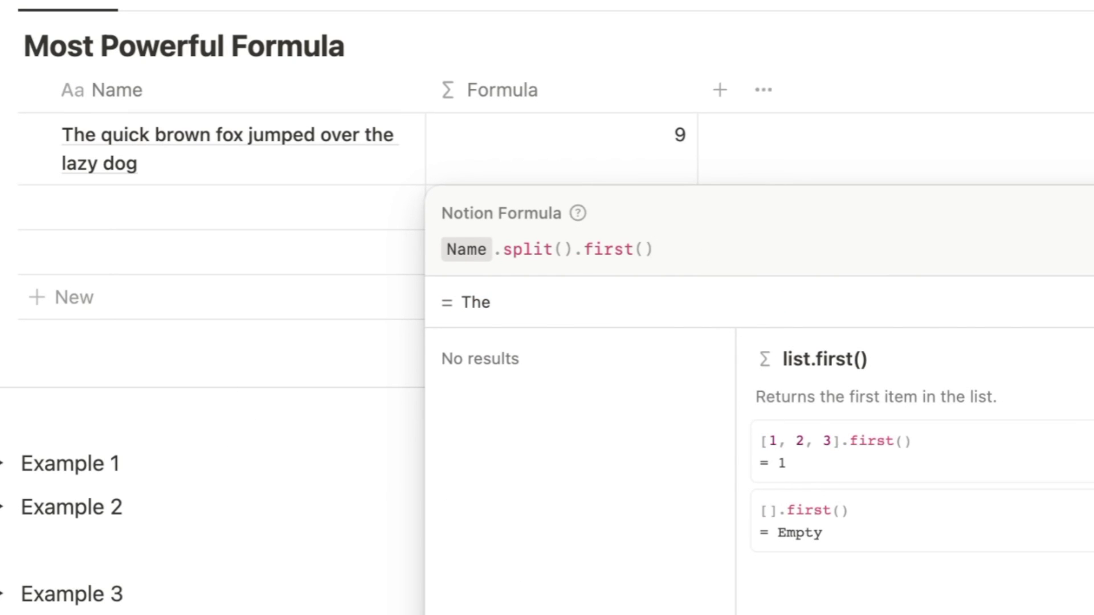
left_click(657, 245)
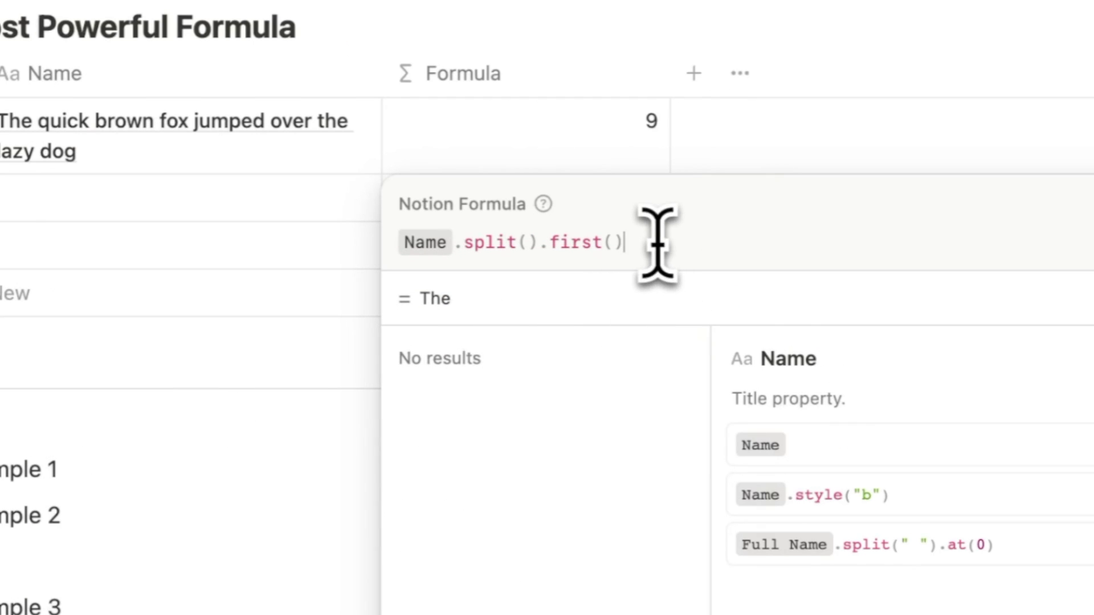
type(".")
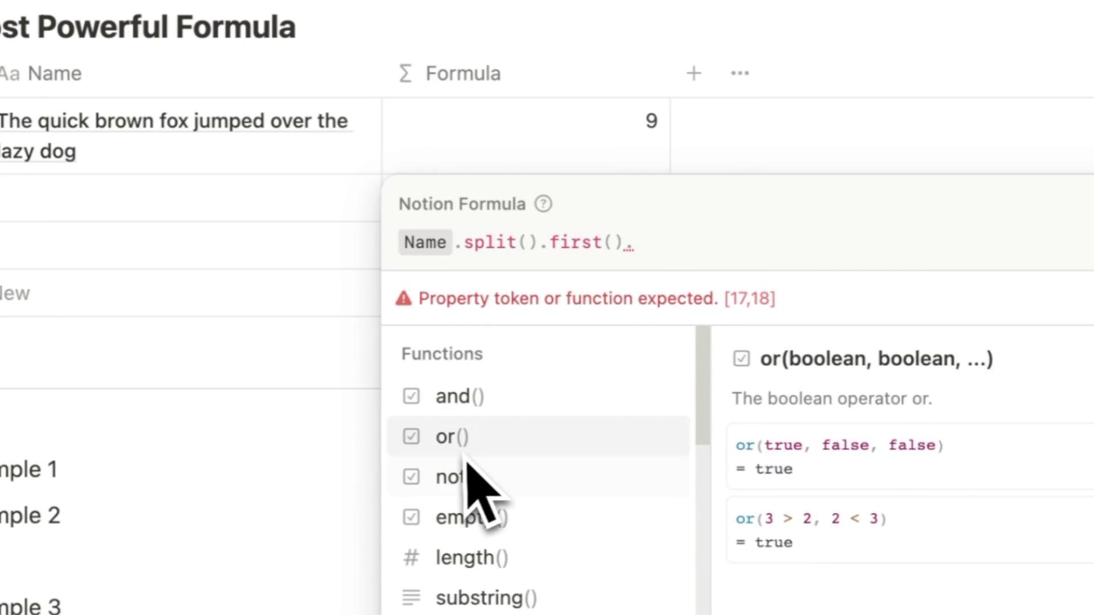
scroll(524, 390, "down", 2)
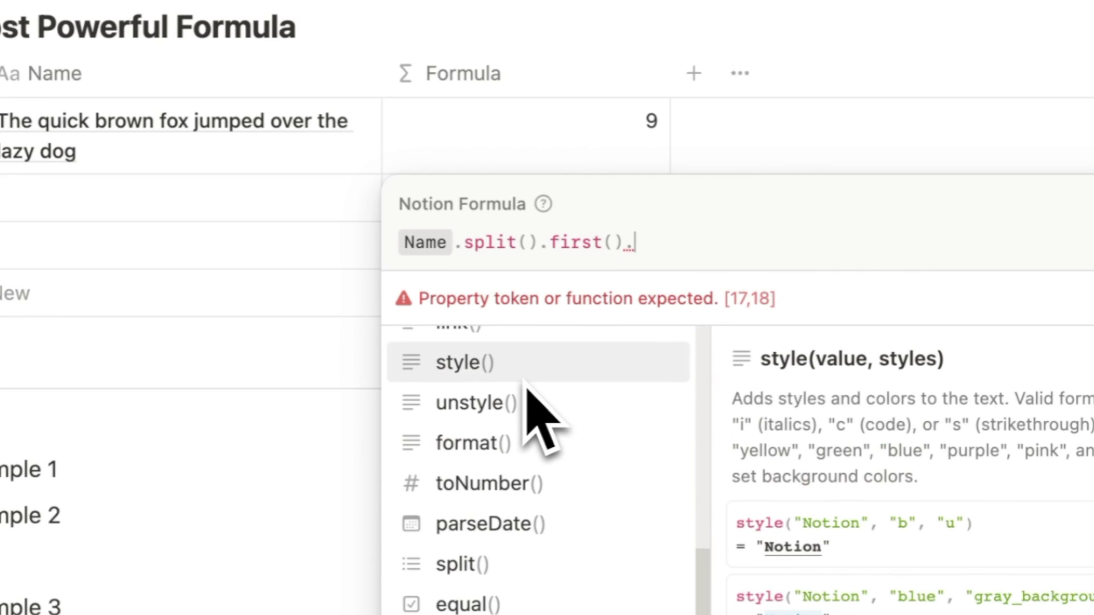
scroll(527, 387, "up", 3)
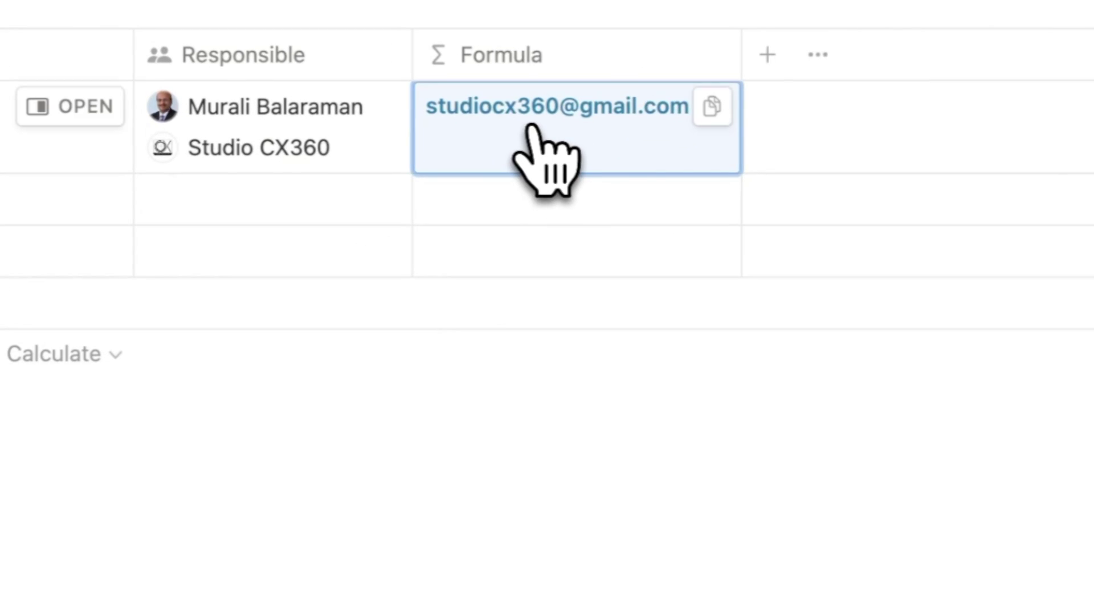
Open the Example 1 formula that maps Responsible to the first person's email
left_click(533, 127)
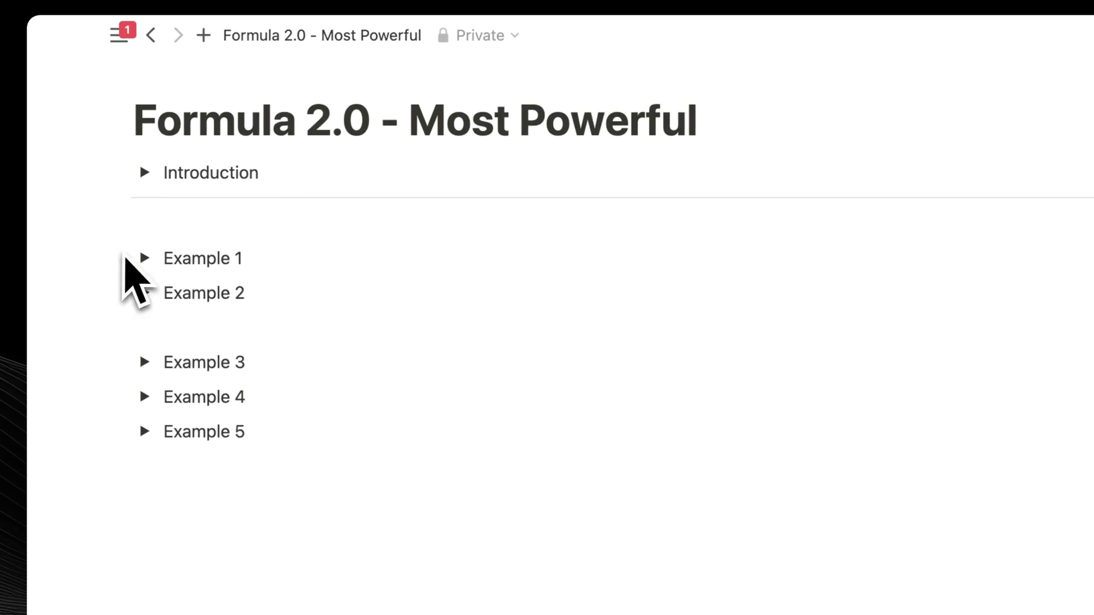
Expand the Example 2 toggle to show the F2 - Projects and F2 Tasks tables
left_click(144, 293)
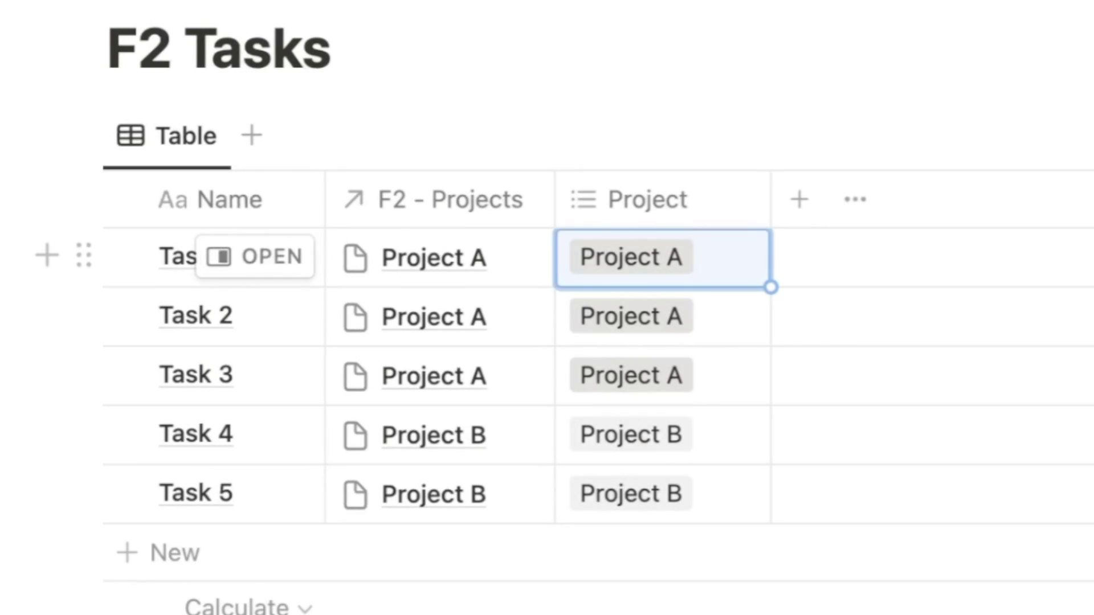
View Task 1's Project options and open the F2 Tasks database automations
left_click(648, 267)
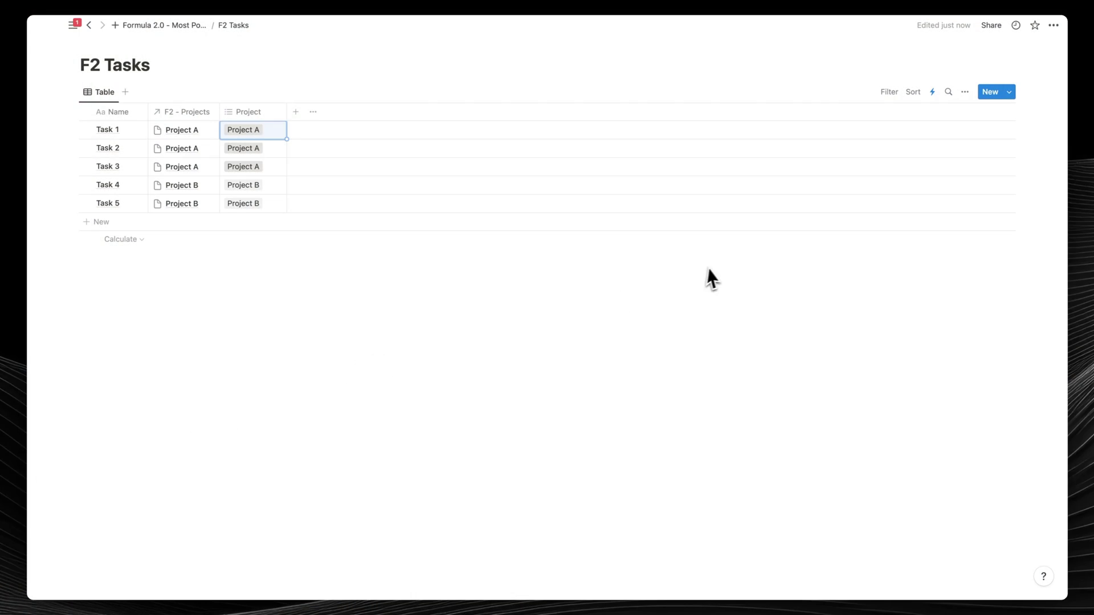
left_click(932, 92)
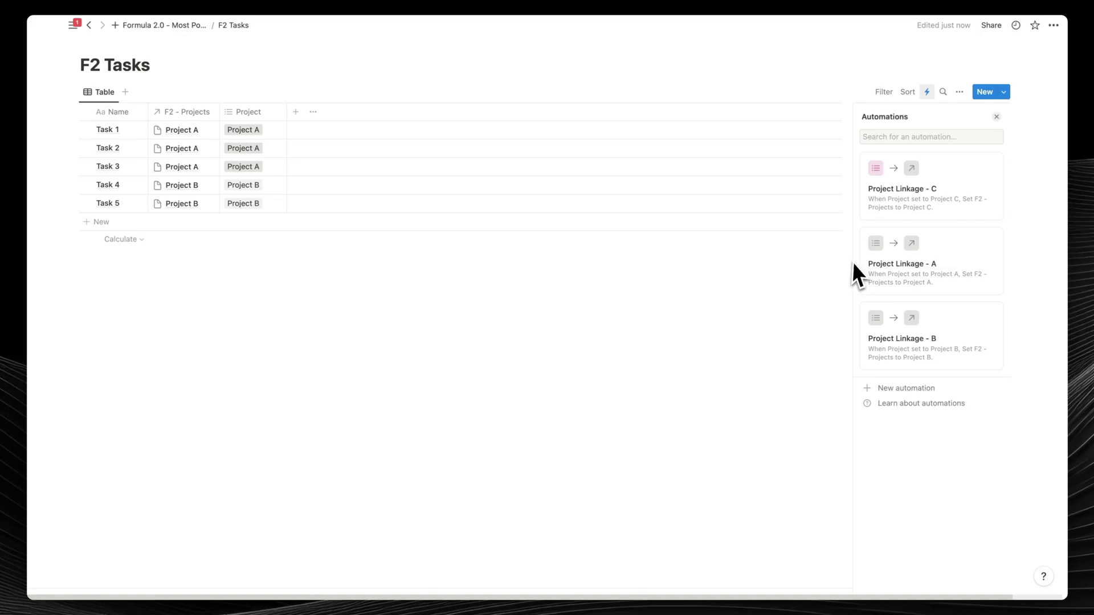
Review the Project Linkage - A automation, then switch Task 1 from Project A to Project B
left_click(907, 256)
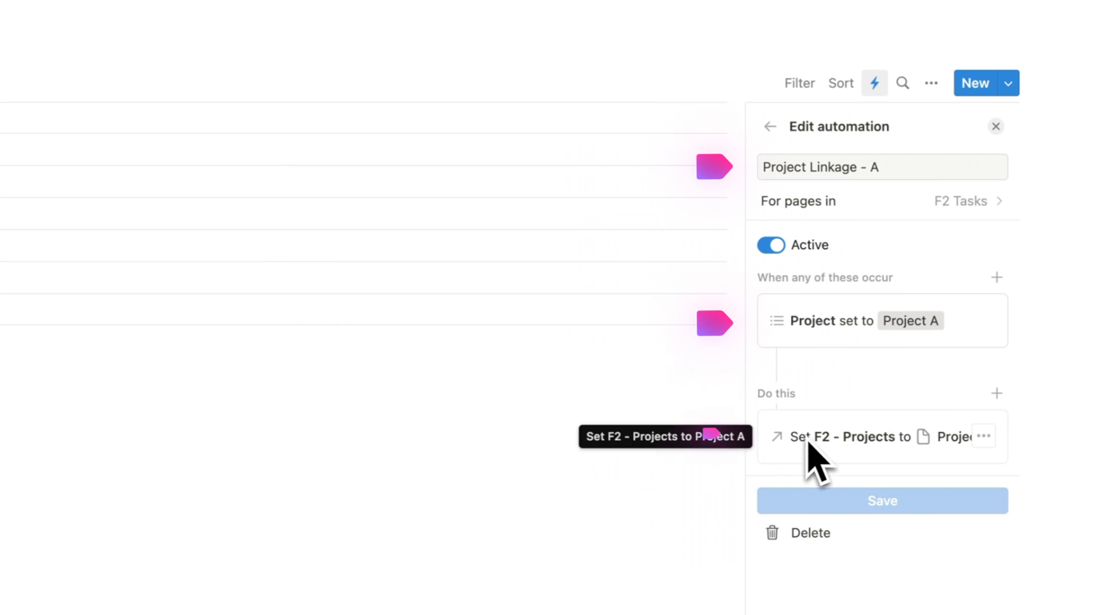
left_click(770, 126)
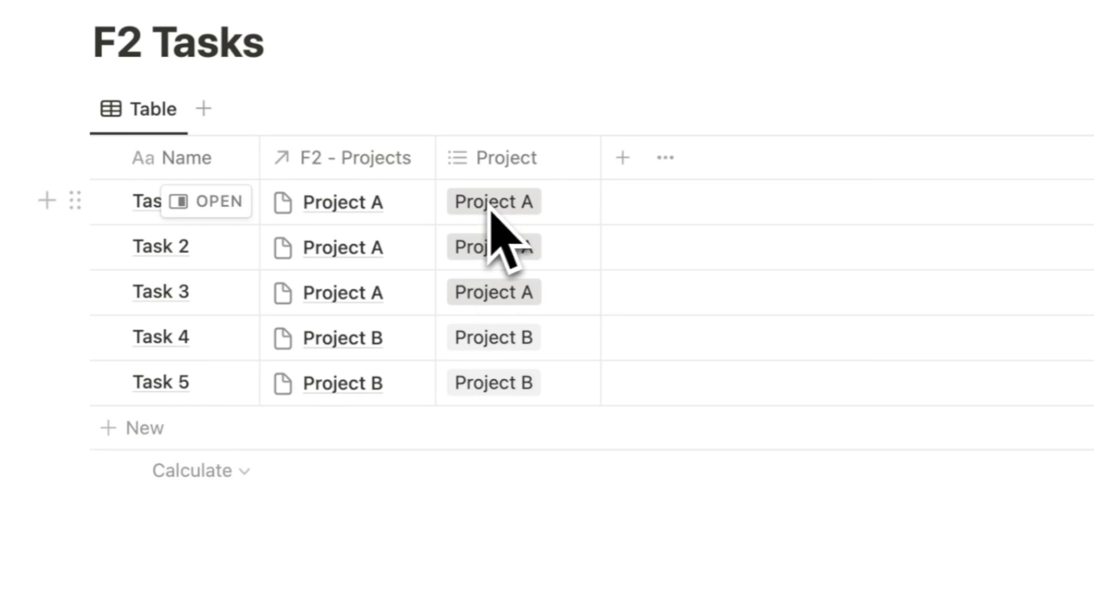
left_click(491, 209)
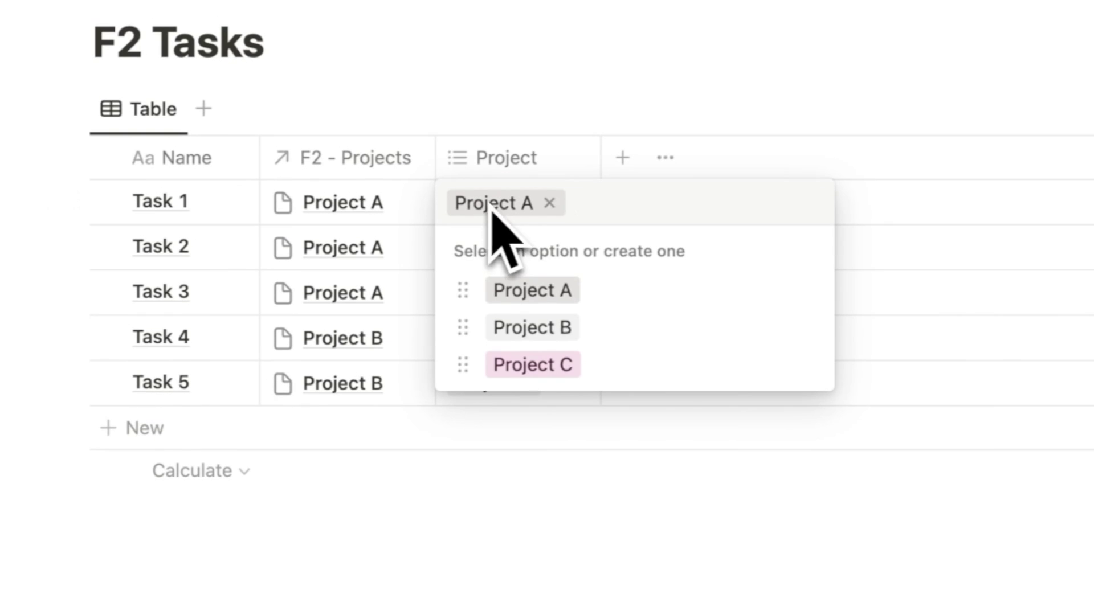
left_click(563, 329)
left_click(550, 203)
left_click(504, 74)
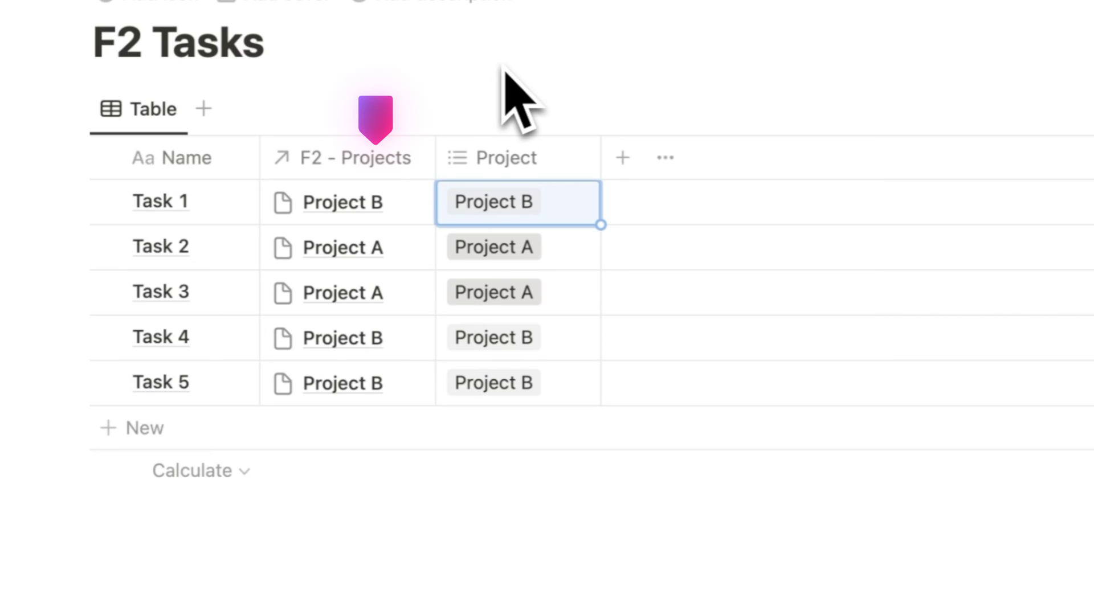
Swap Task 1's Project from Project B back to Project A
left_click(560, 199)
left_click(573, 289)
left_click(549, 204)
Confirm Task 1 on Project A and open the Project Dates formula in F2 - Projects
left_click(569, 122)
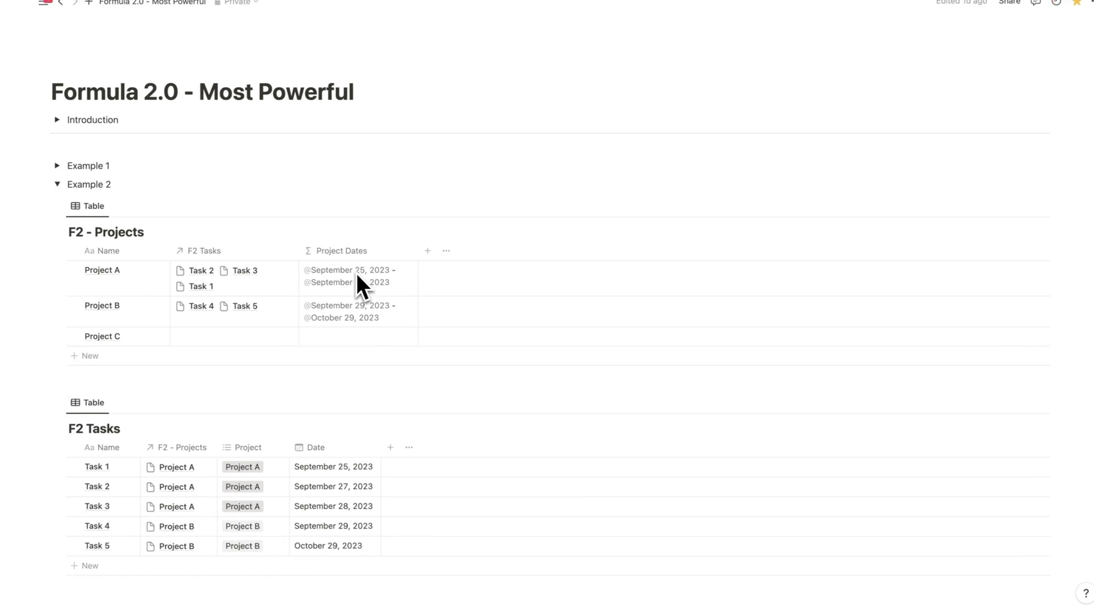
left_click(310, 240)
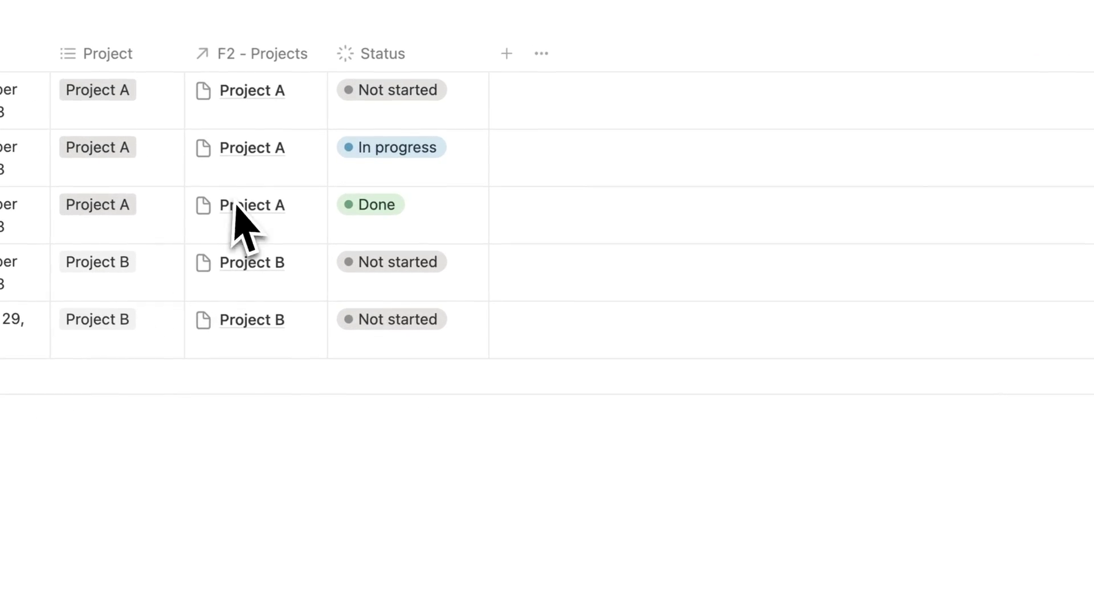
Show Task 1's Status options: Not started, In progress and Done
left_click(388, 87)
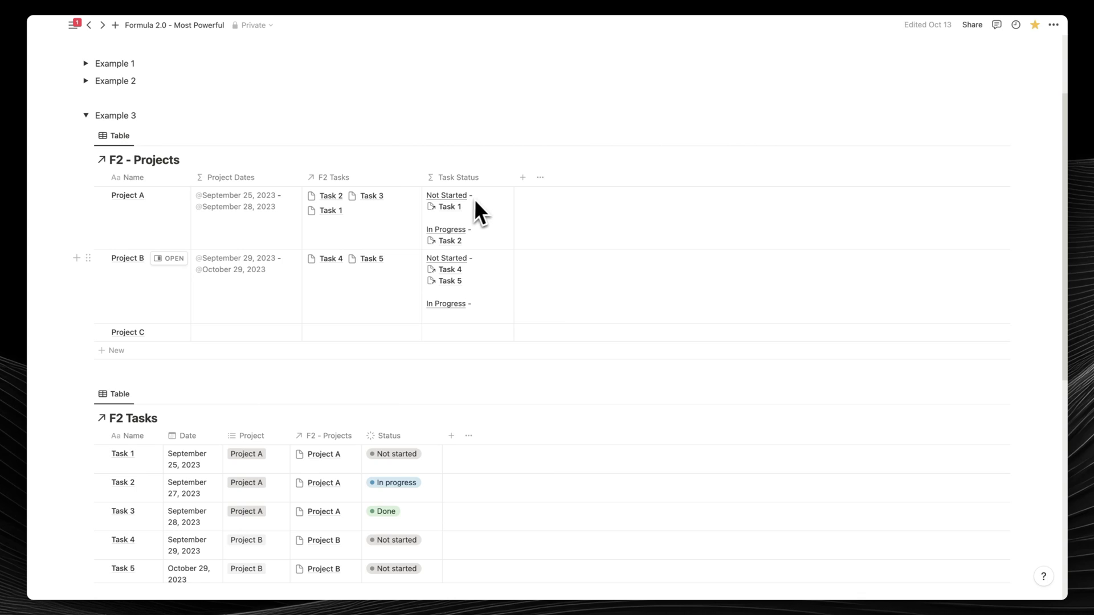
Open the Task Status formula for Project A in the projects table
left_click(491, 219)
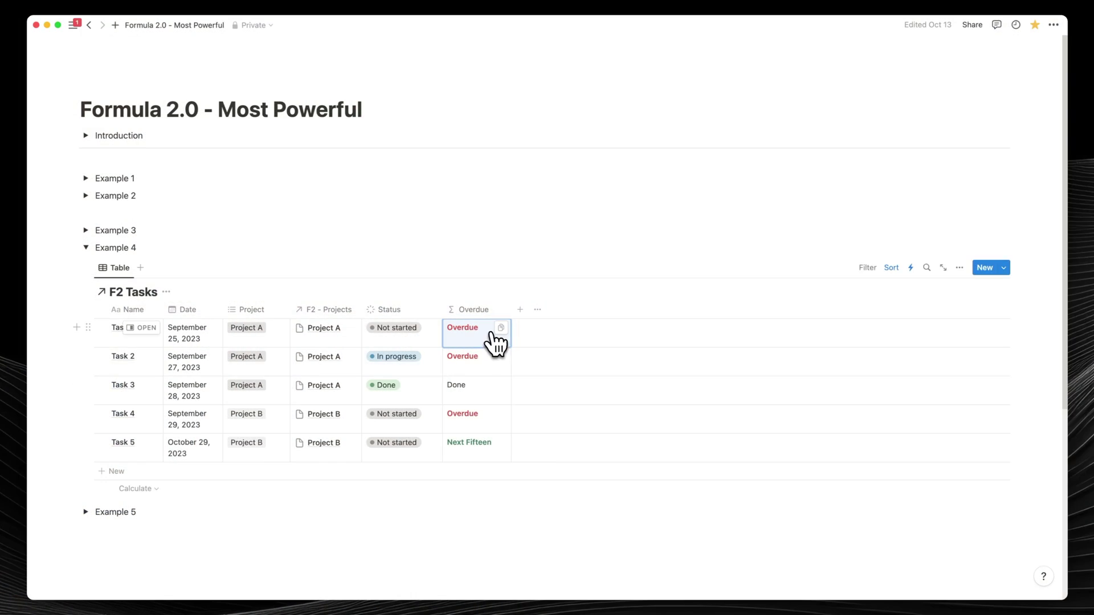
Open the Overdue formula to view its dateBetween and ifs label conditions
left_click(493, 340)
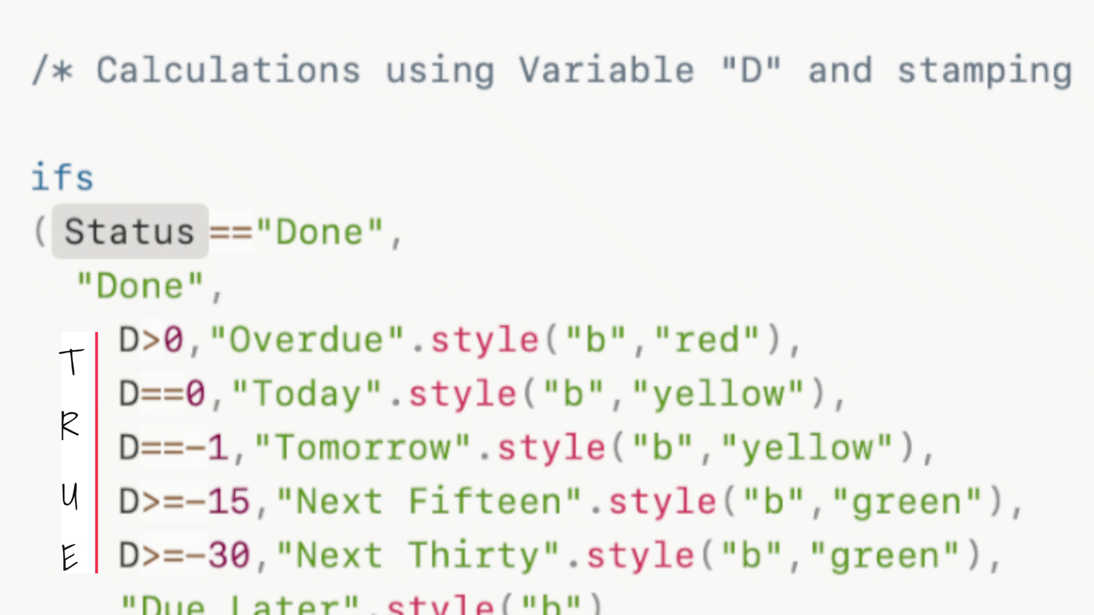
Scroll through the Overdue formula code down to the Due Later label
scroll(547, 319, "down", 3)
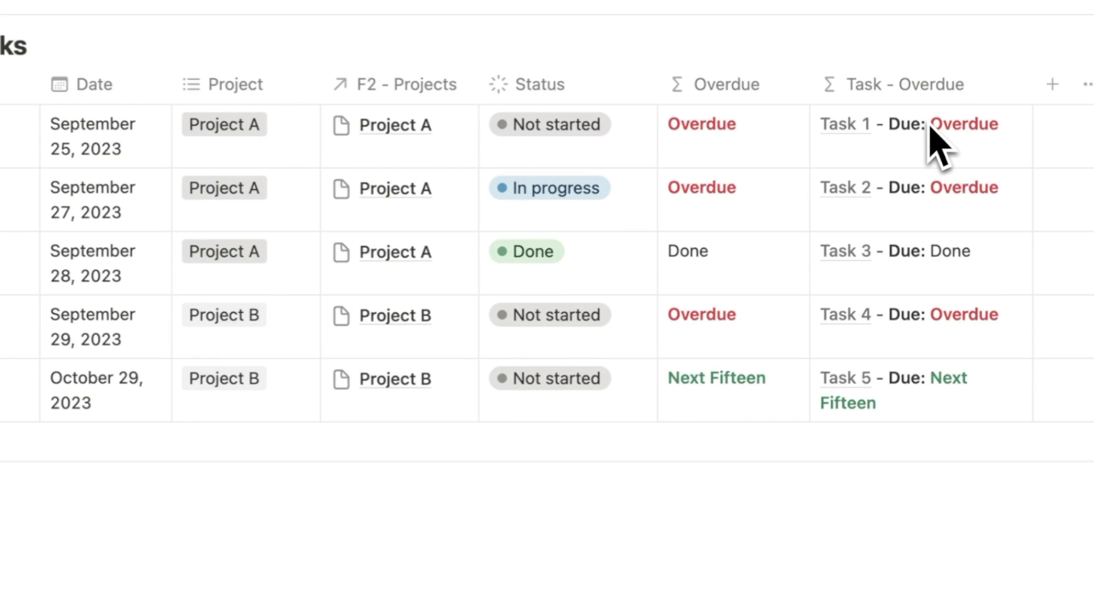
left_click(933, 126)
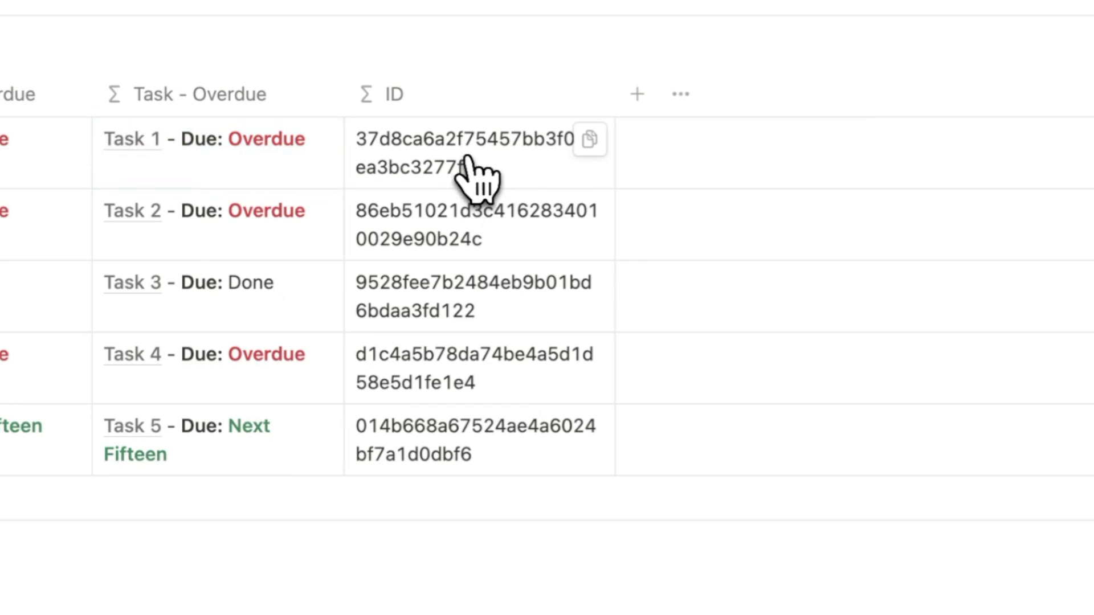
left_click(672, 130)
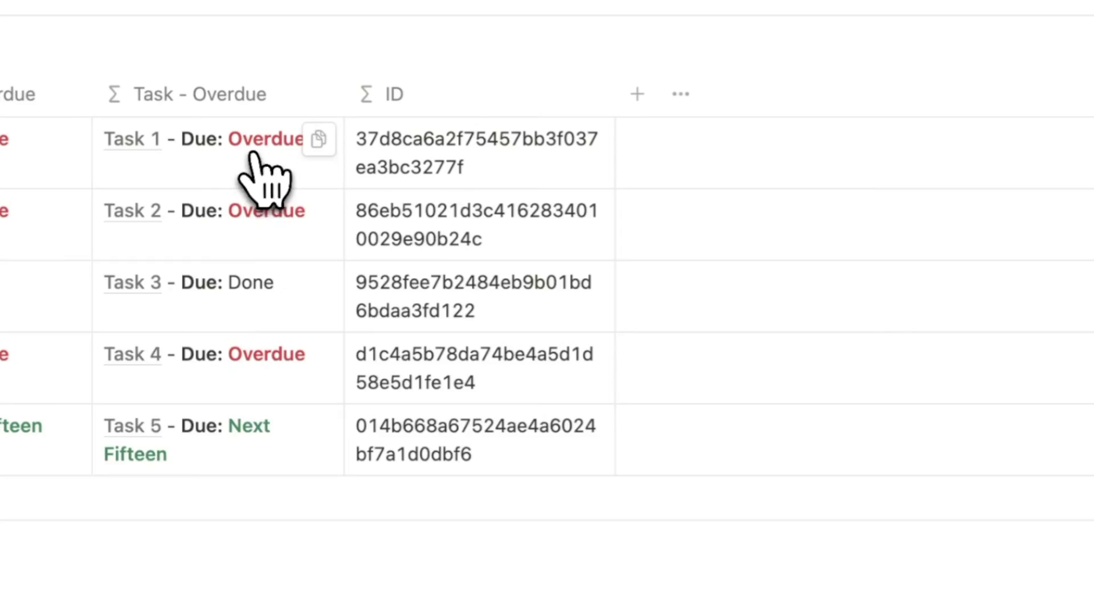
left_click(251, 154)
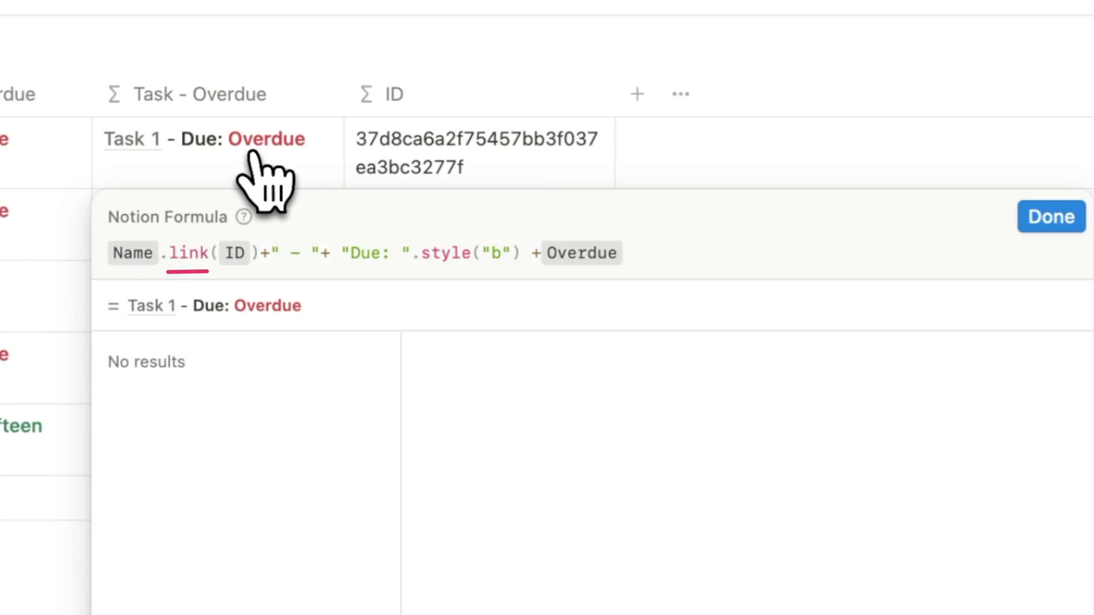